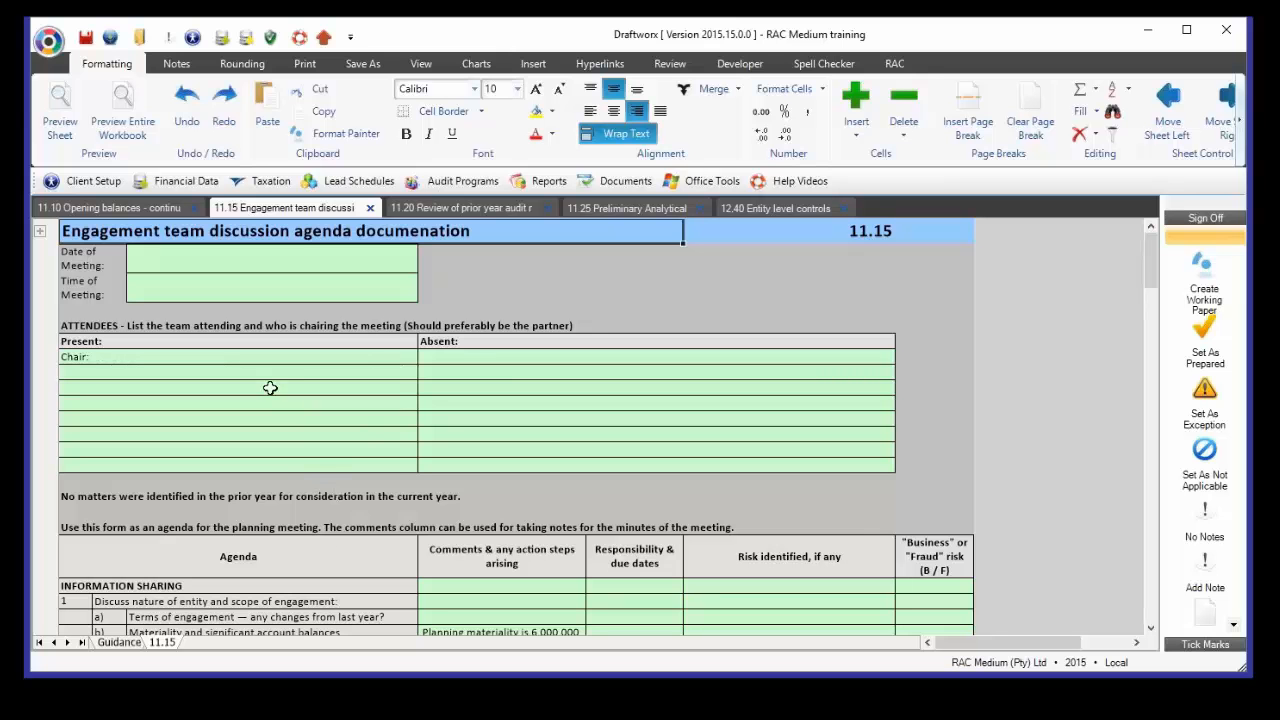
Step: Examine the attendee list, the meeting date and time fields, and the Information Sharing agenda items of working paper 11.15
left_click_drag(240, 342, 646, 471)
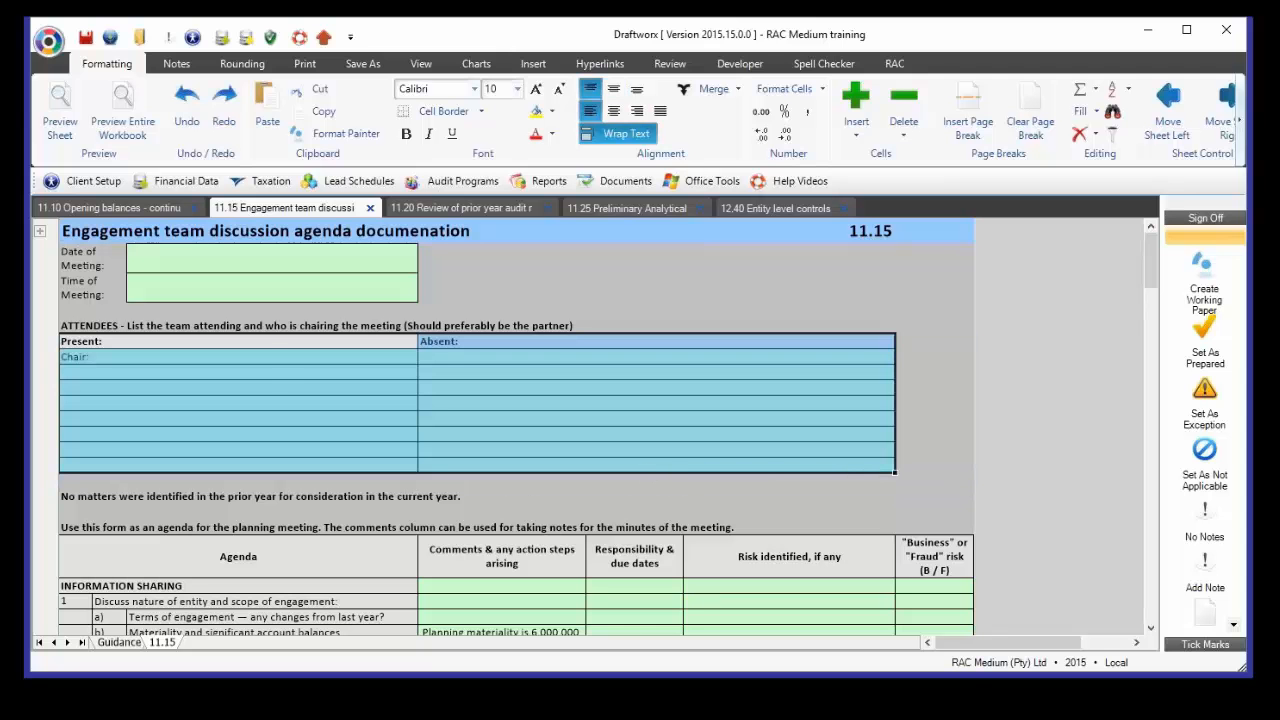
left_click(220, 261)
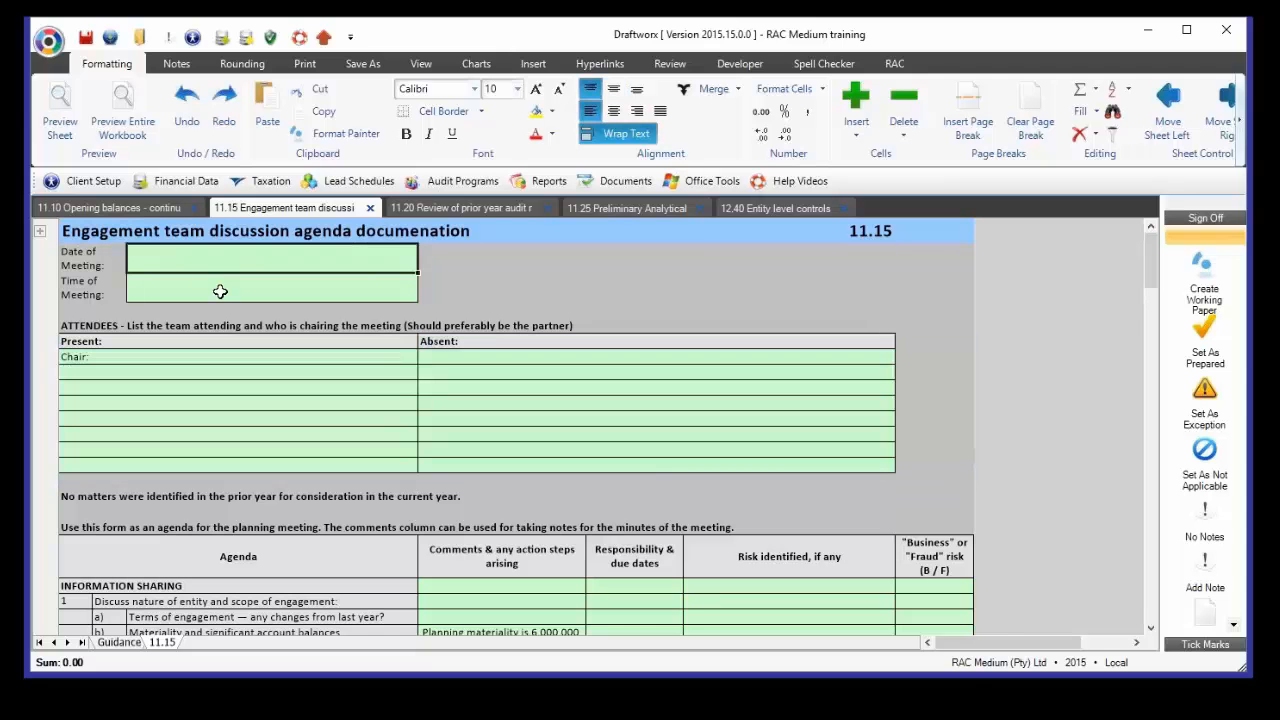
left_click(220, 291)
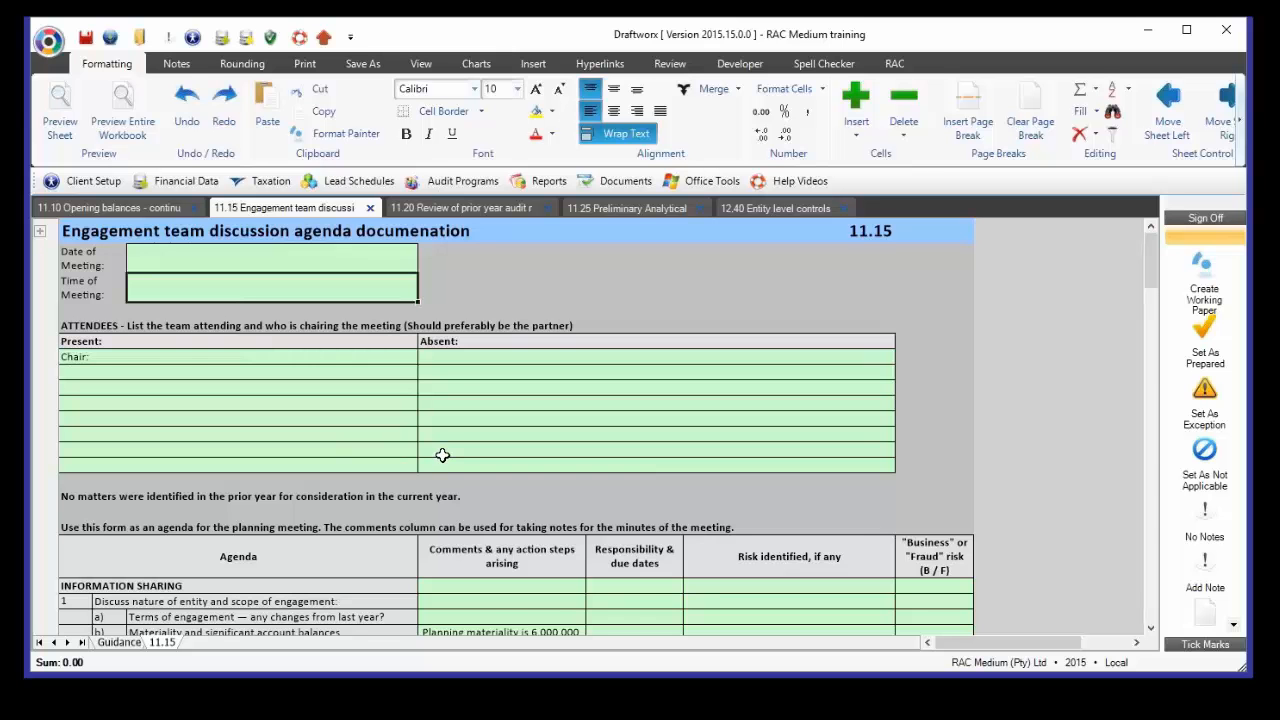
scroll(442, 455, "down", 2)
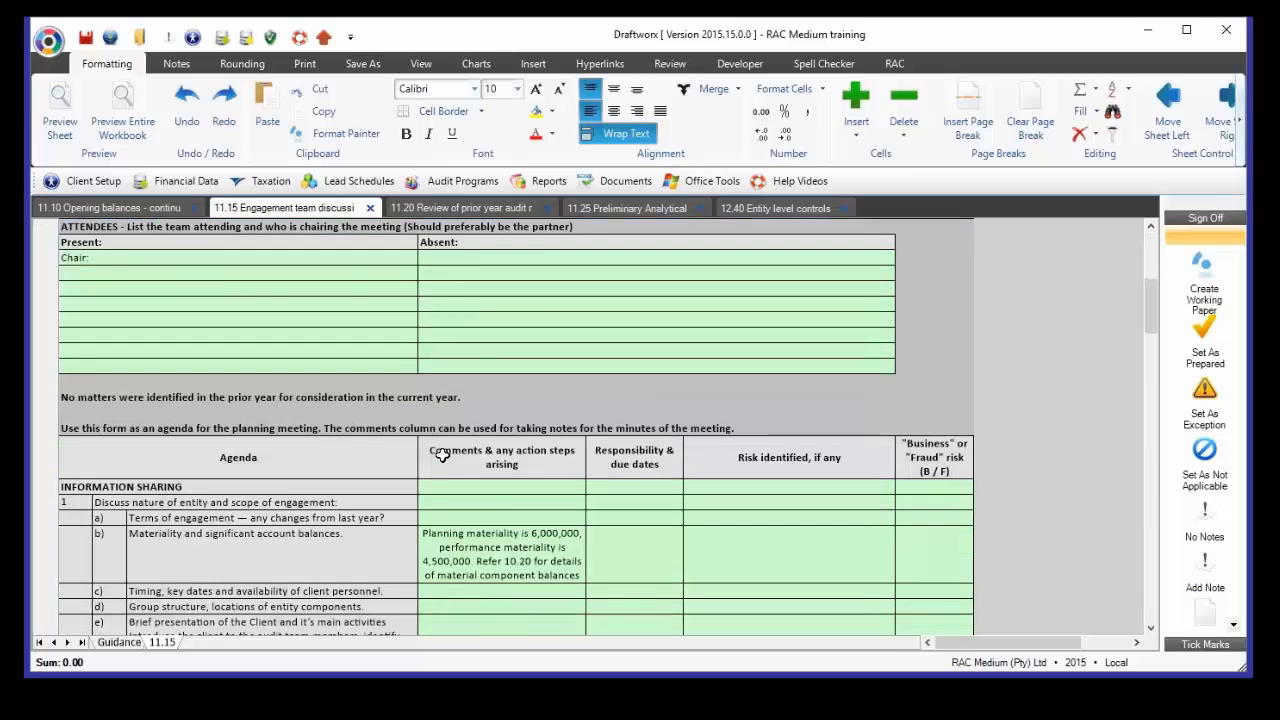
scroll(442, 455, "down", 3)
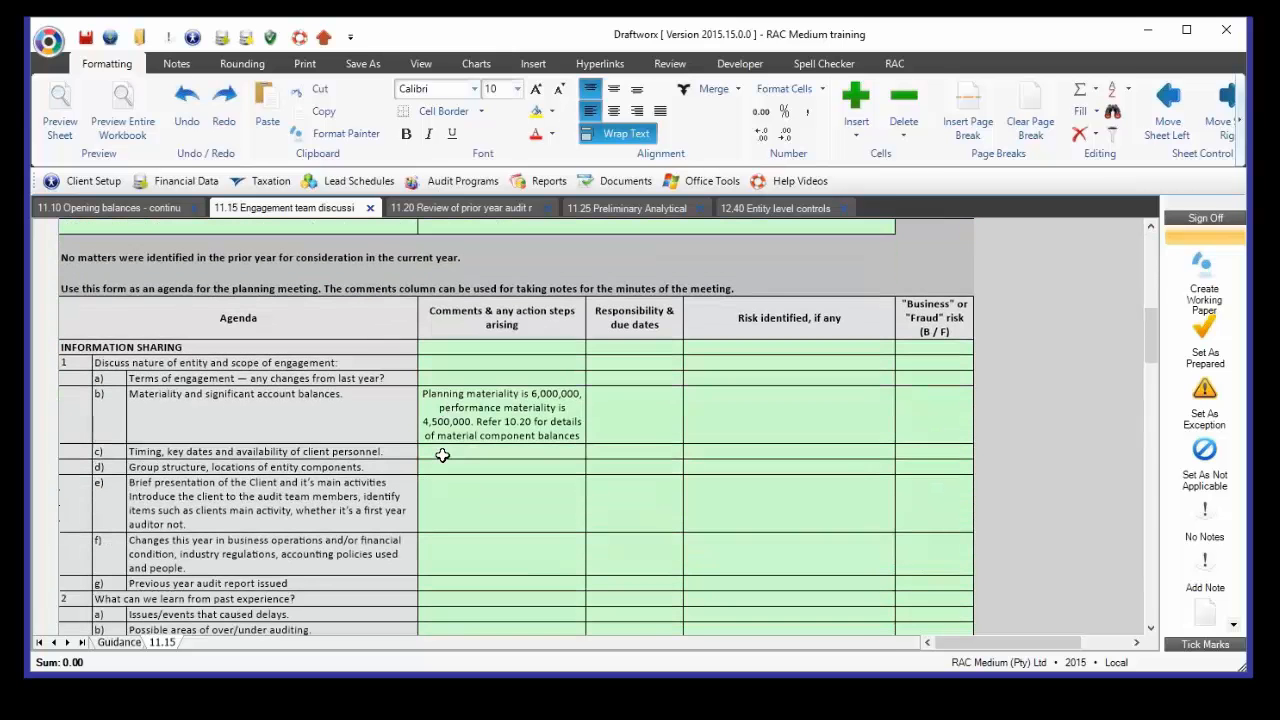
left_click(139, 364)
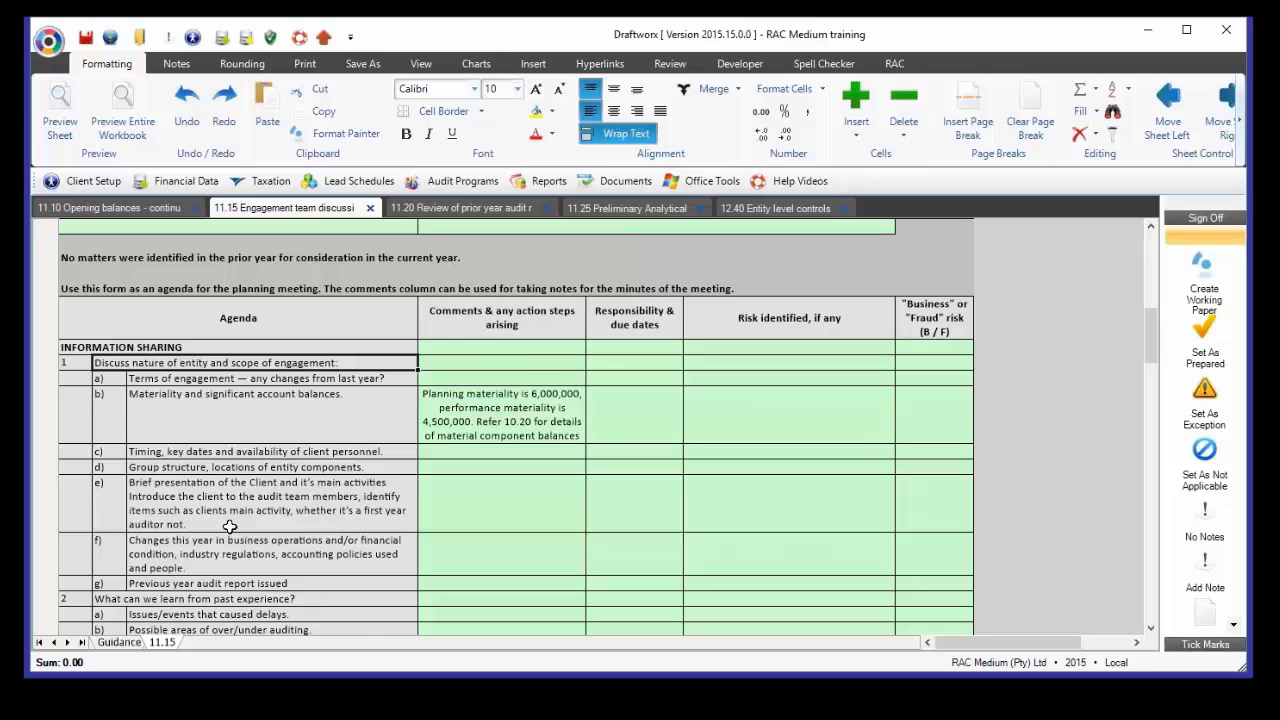
scroll(230, 527, "down", 1)
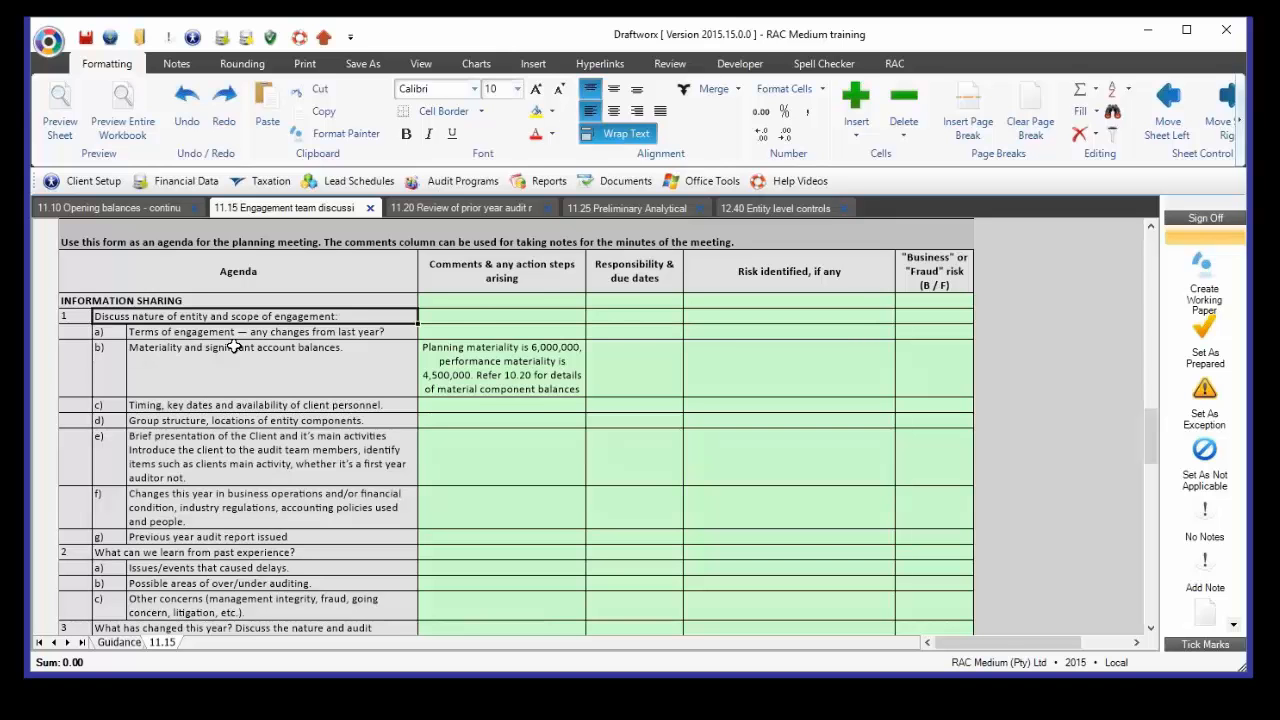
Step: Enter "Risk identified 11.15" as the identified risk for agenda item 1 on the nature of entity and scope of engagement
left_click(477, 318)
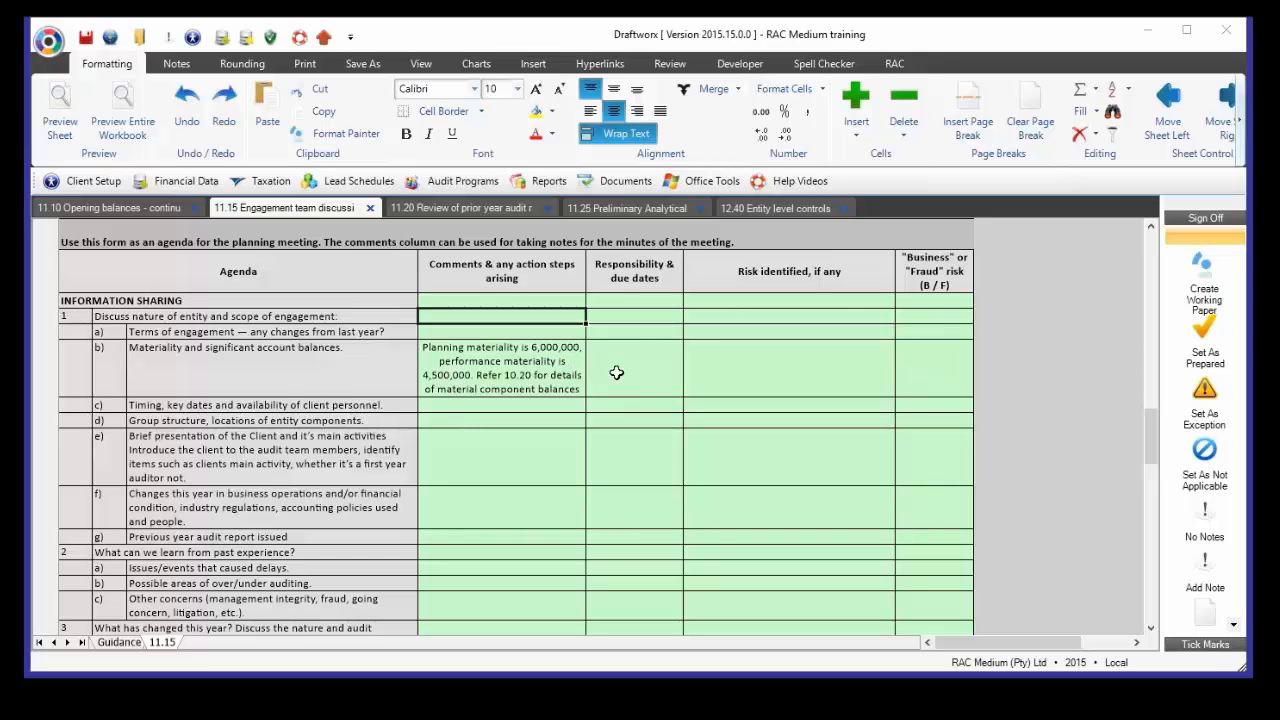
left_click(777, 318)
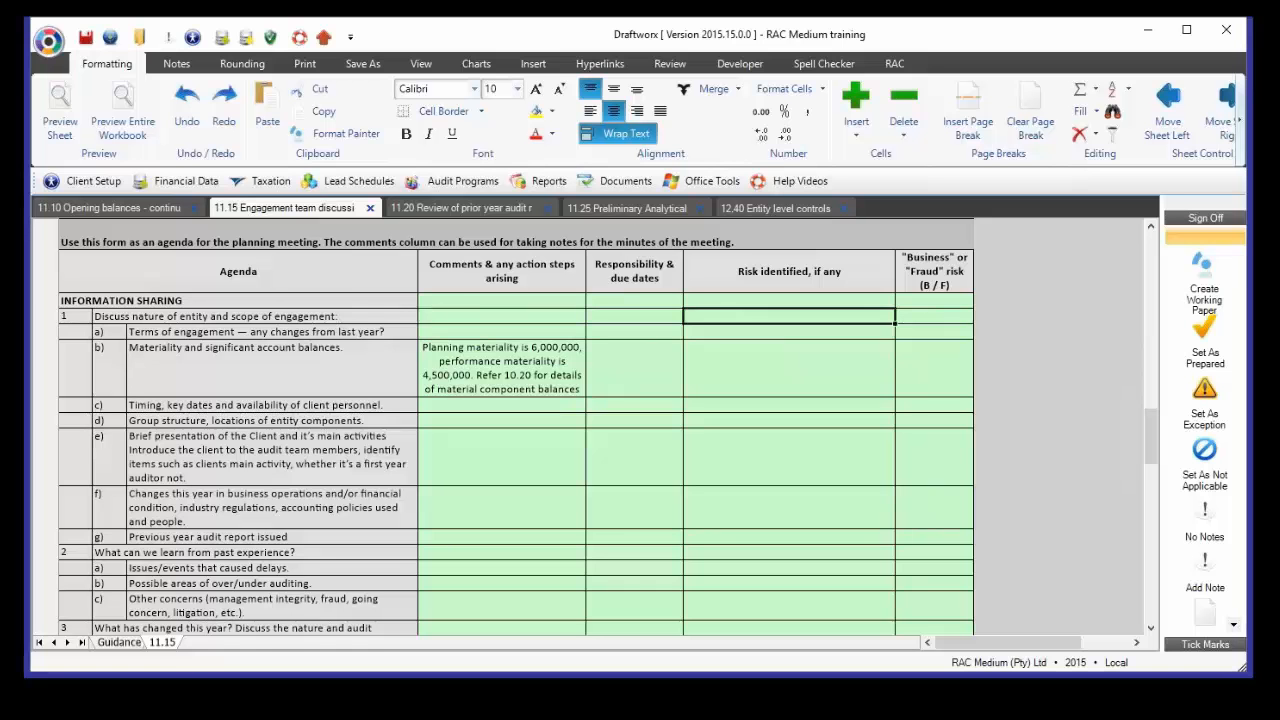
type("Risk identi")
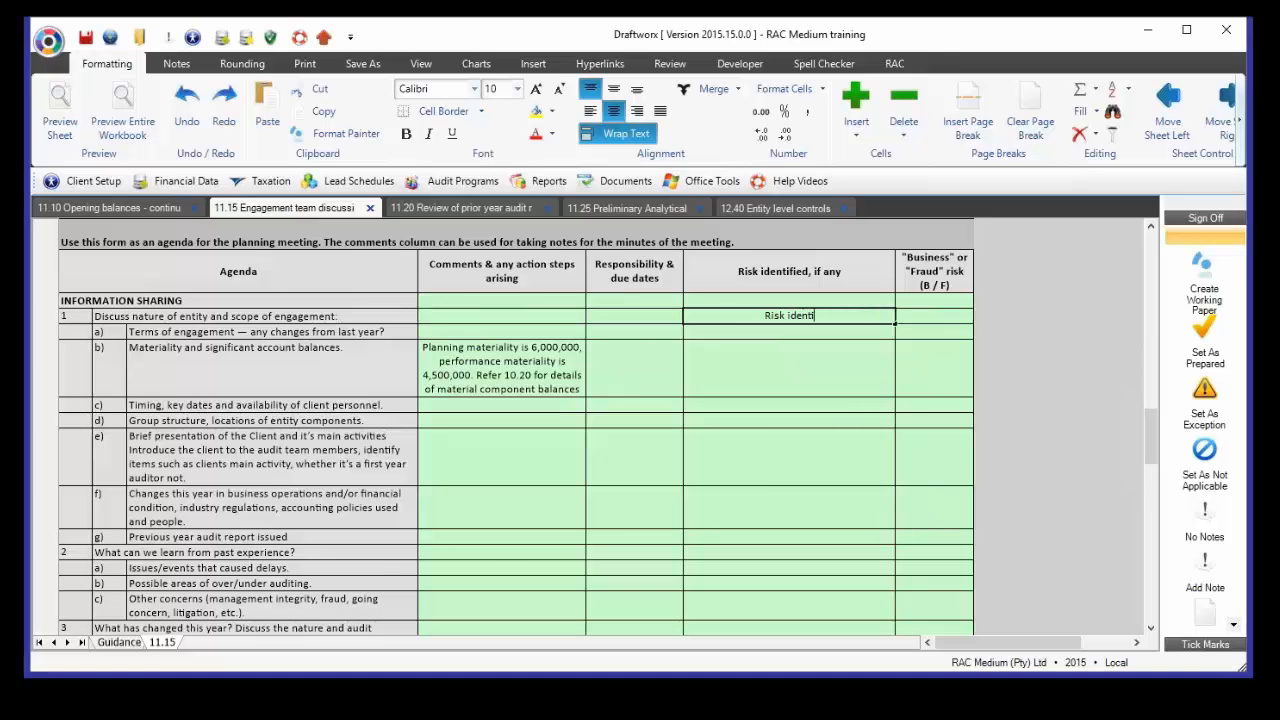
type("fied 11.15")
key("Return")
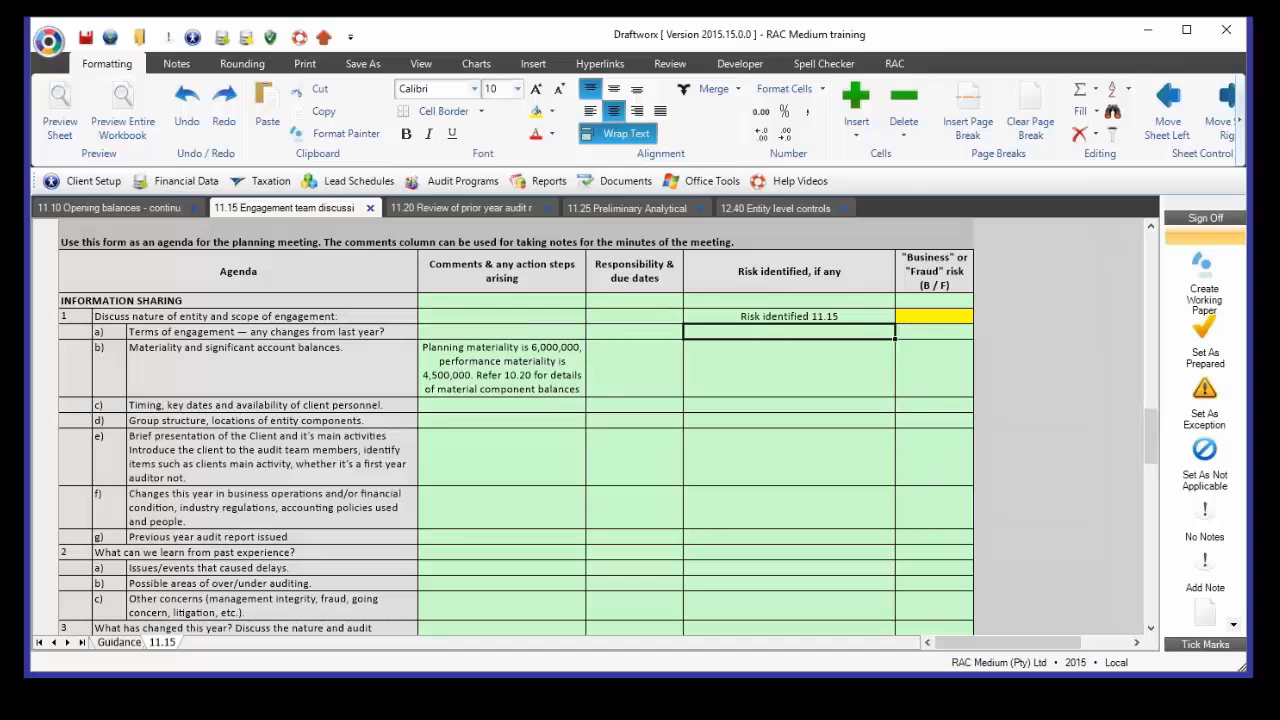
Step: Classify the risk on agenda item 1 as a business risk by entering "b" in its Business or Fraud cell
left_click(938, 317)
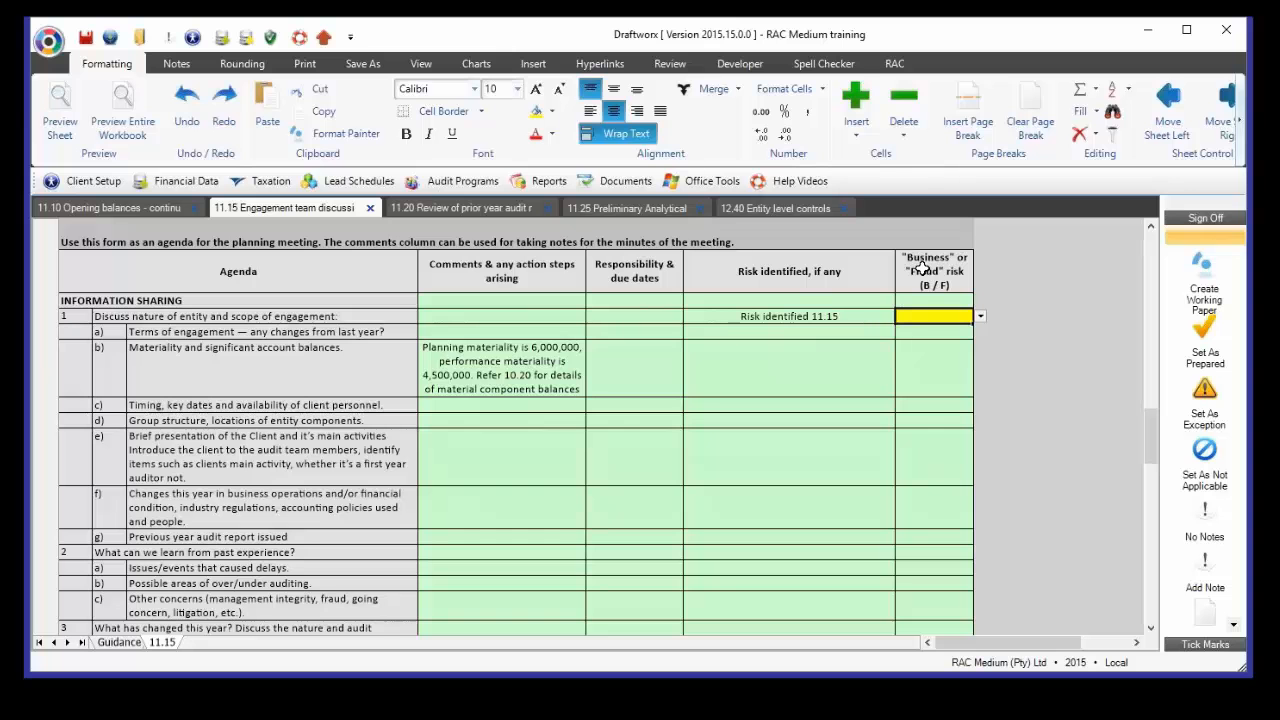
left_click(980, 317)
left_click(982, 321)
type("b")
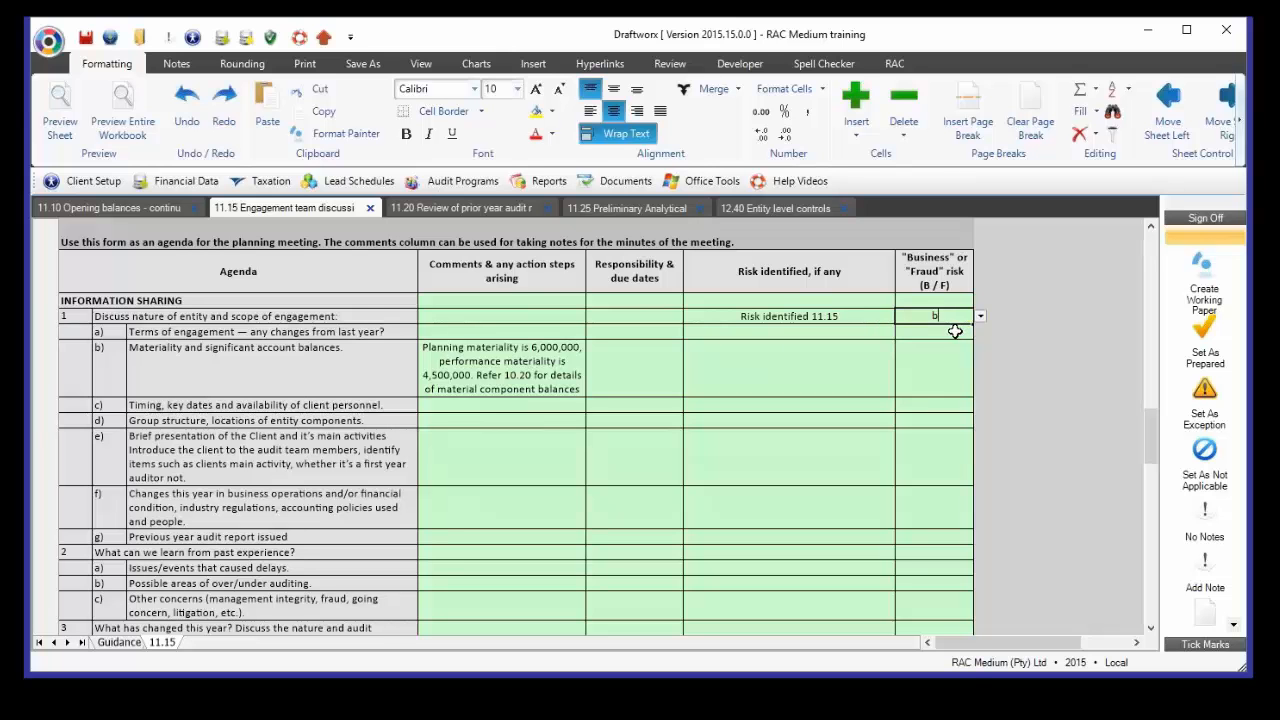
key("Return")
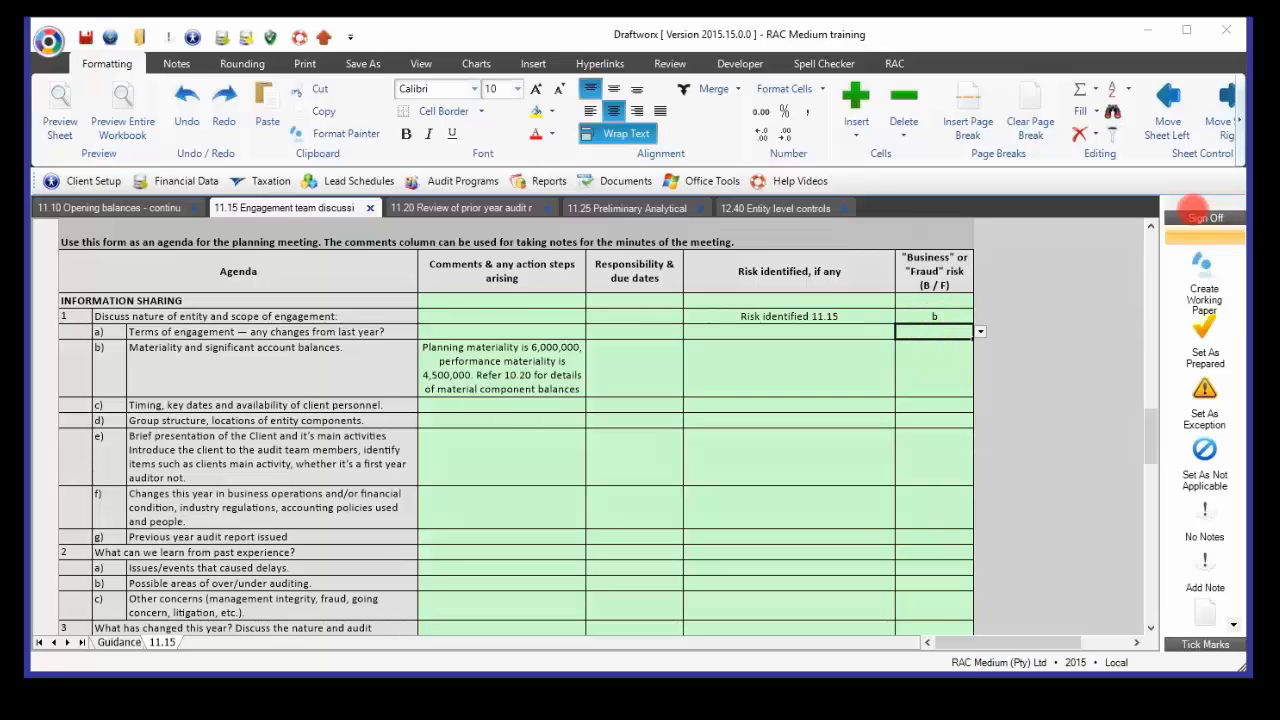
Step: Review the remaining agenda through Audit Strategy and Next Steps down to the Partner and Manager confirmation line
scroll(781, 464, "down", 3)
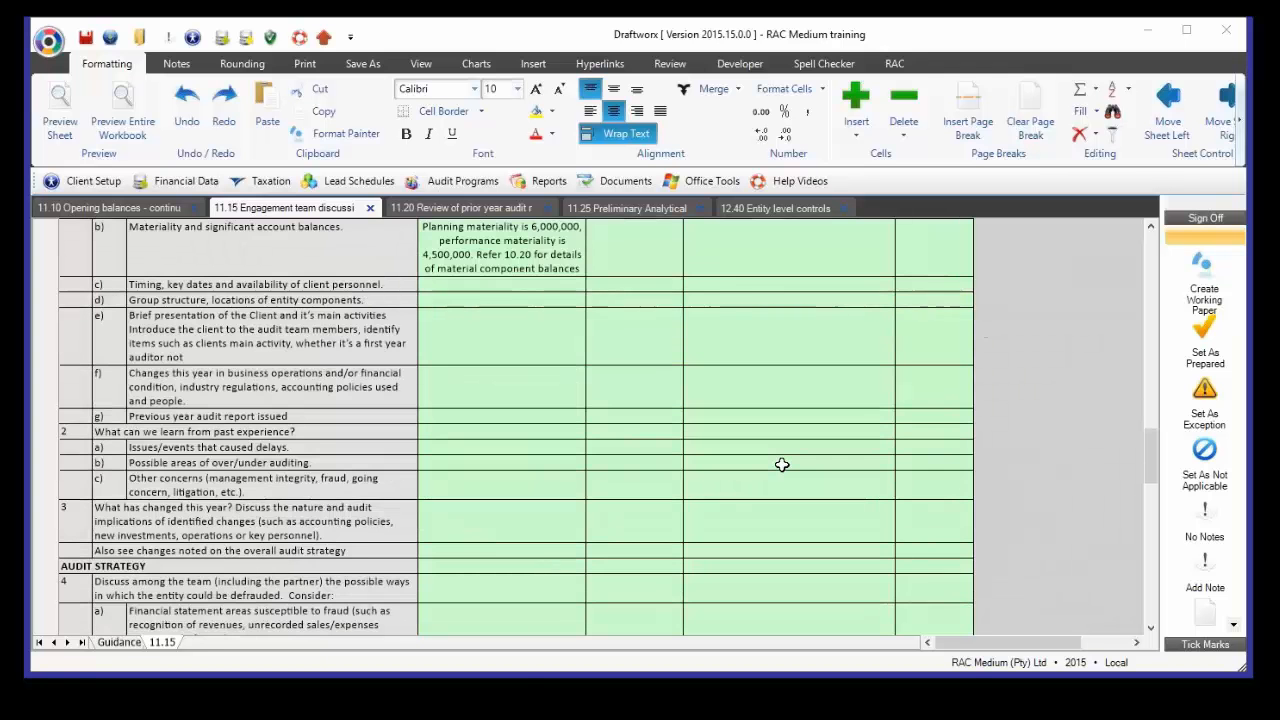
scroll(781, 464, "down", 5)
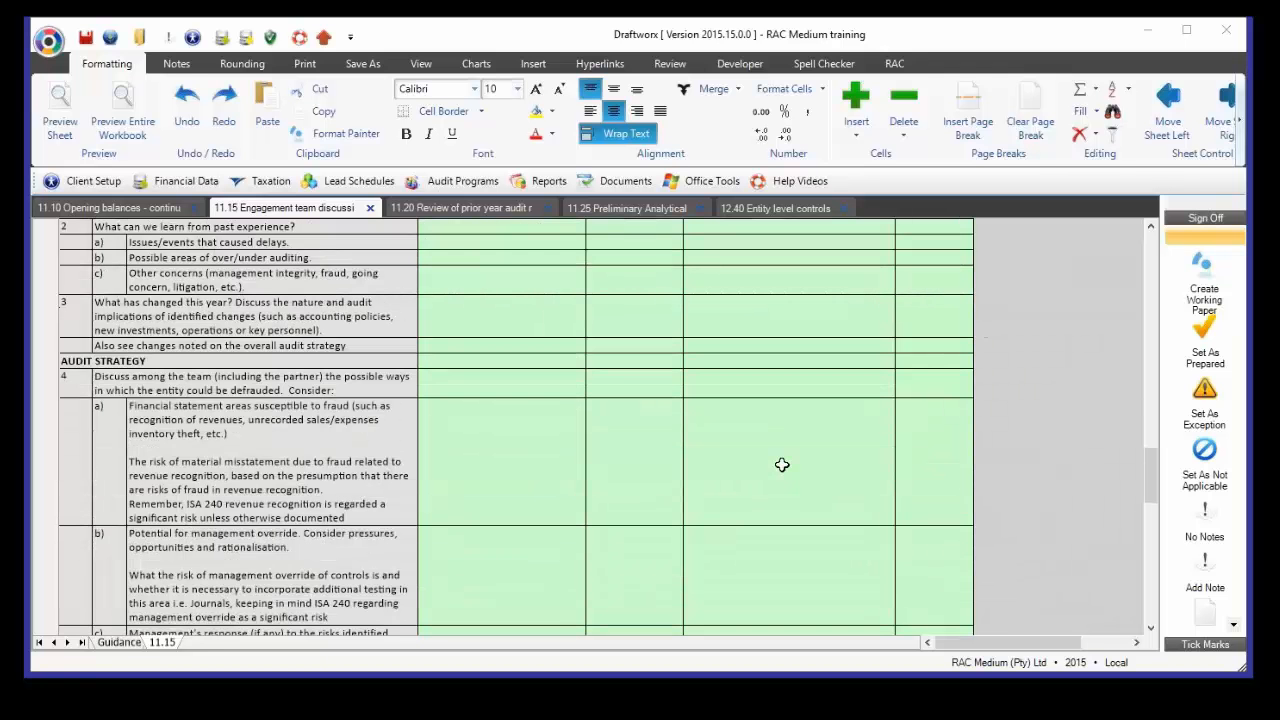
left_click(168, 358)
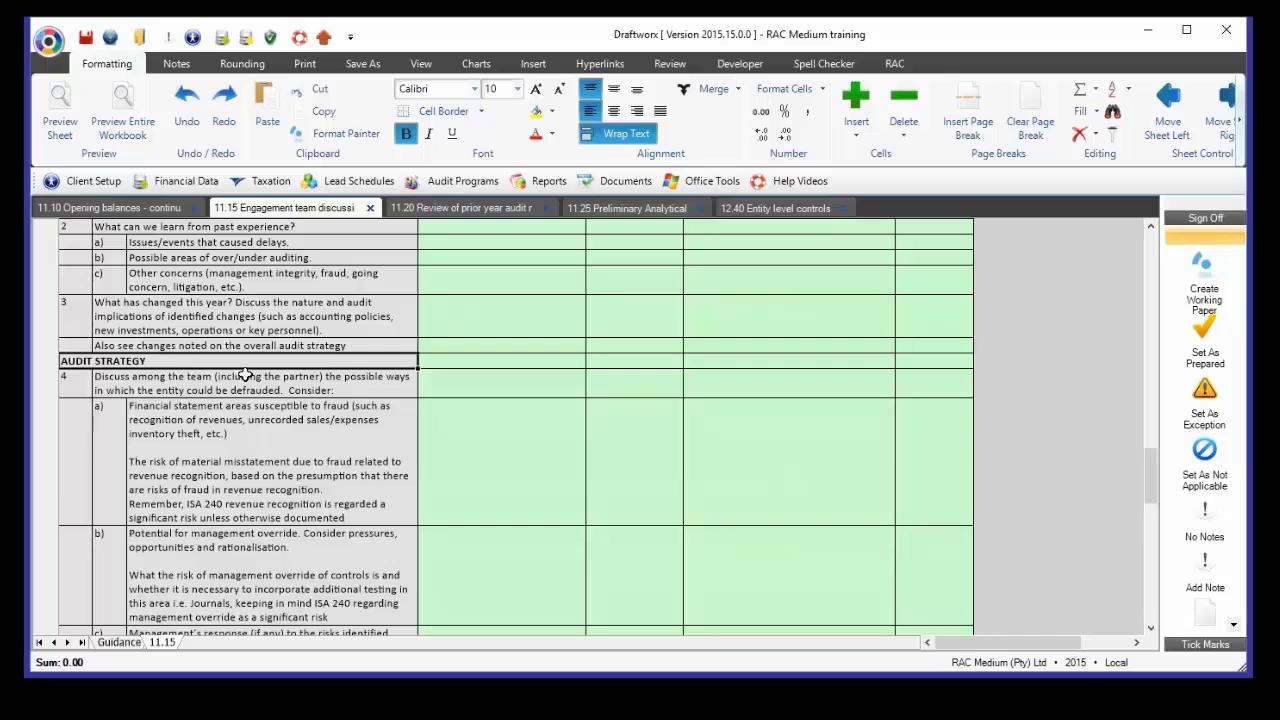
scroll(245, 375, "down", 9)
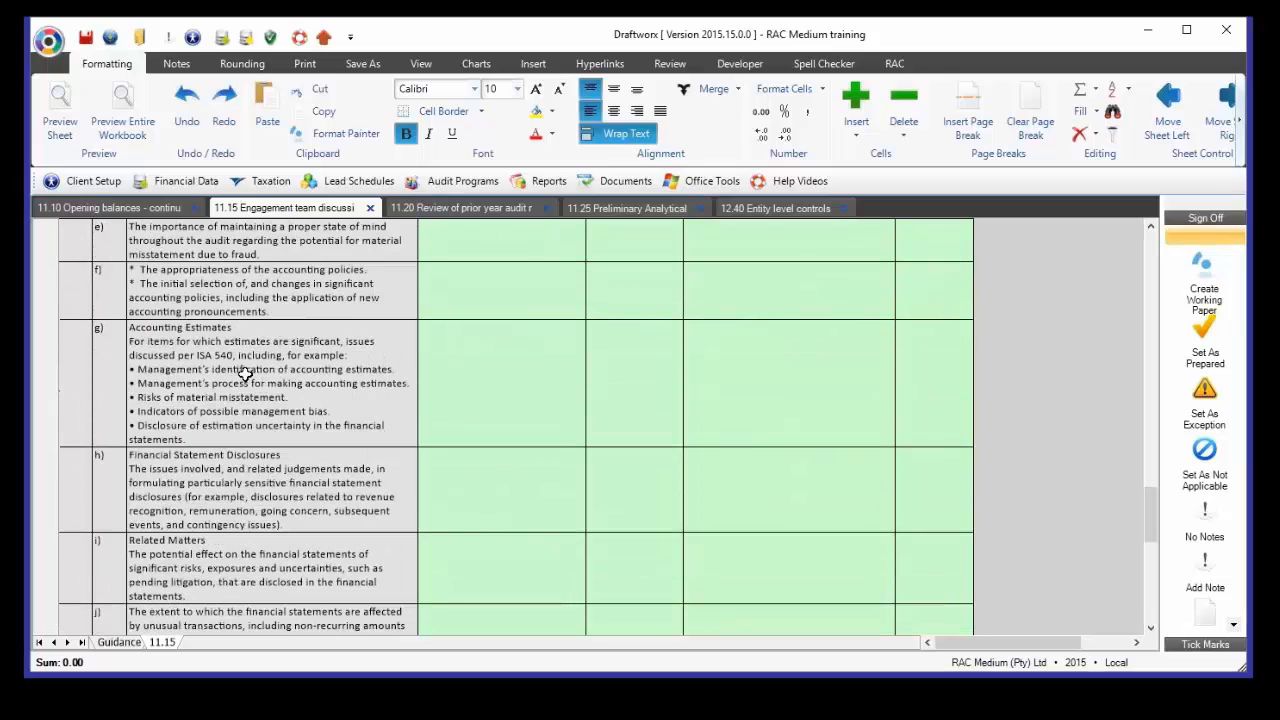
scroll(245, 375, "down", 6)
scroll(245, 375, "down", 10)
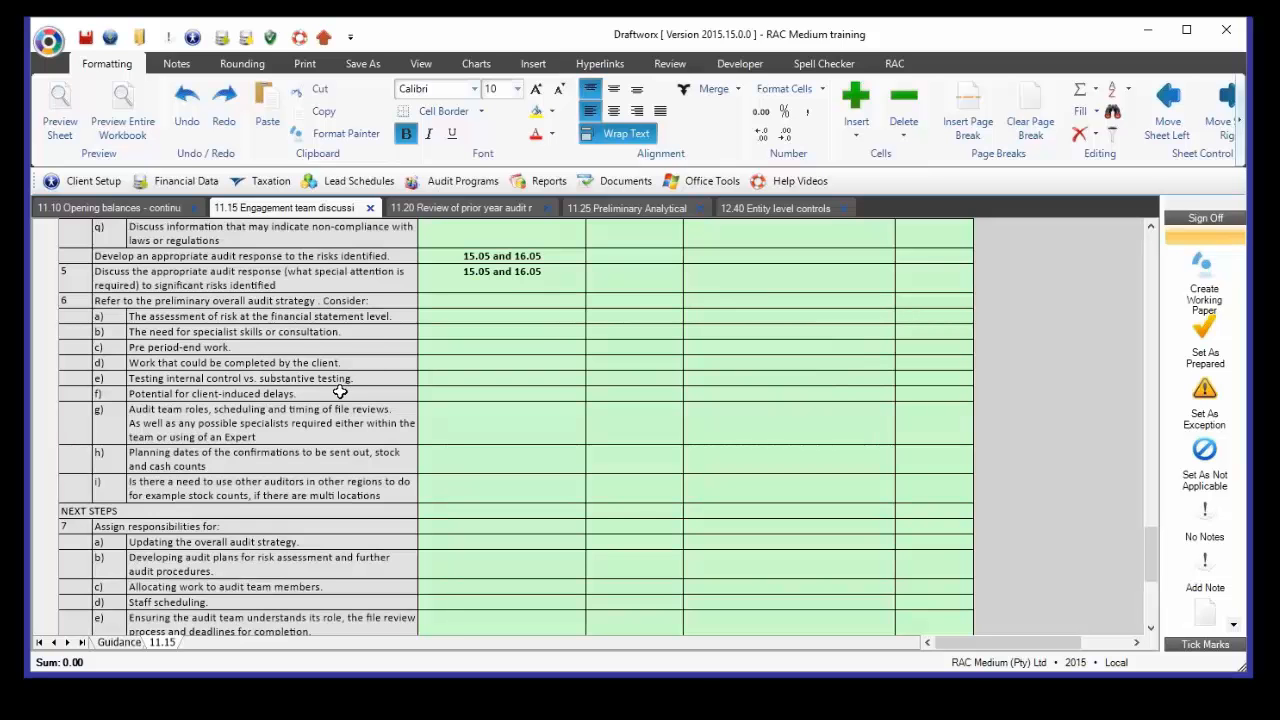
scroll(339, 393, "down", 4)
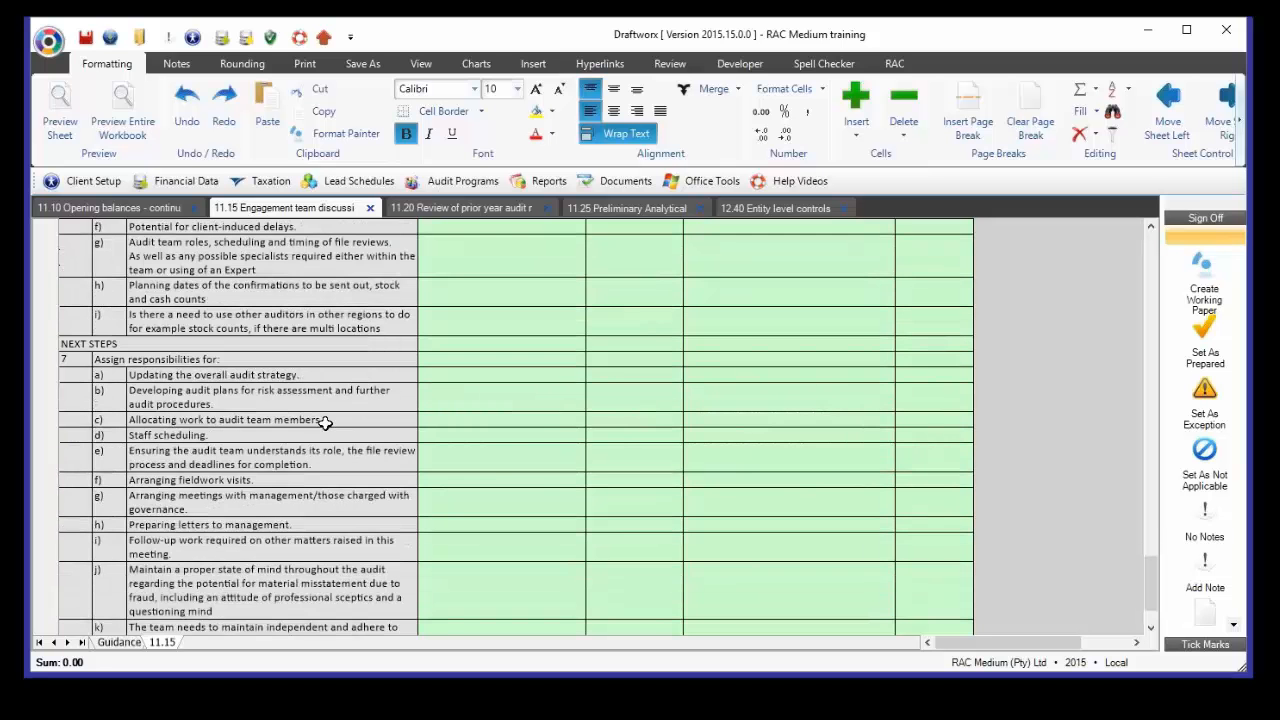
left_click(266, 363)
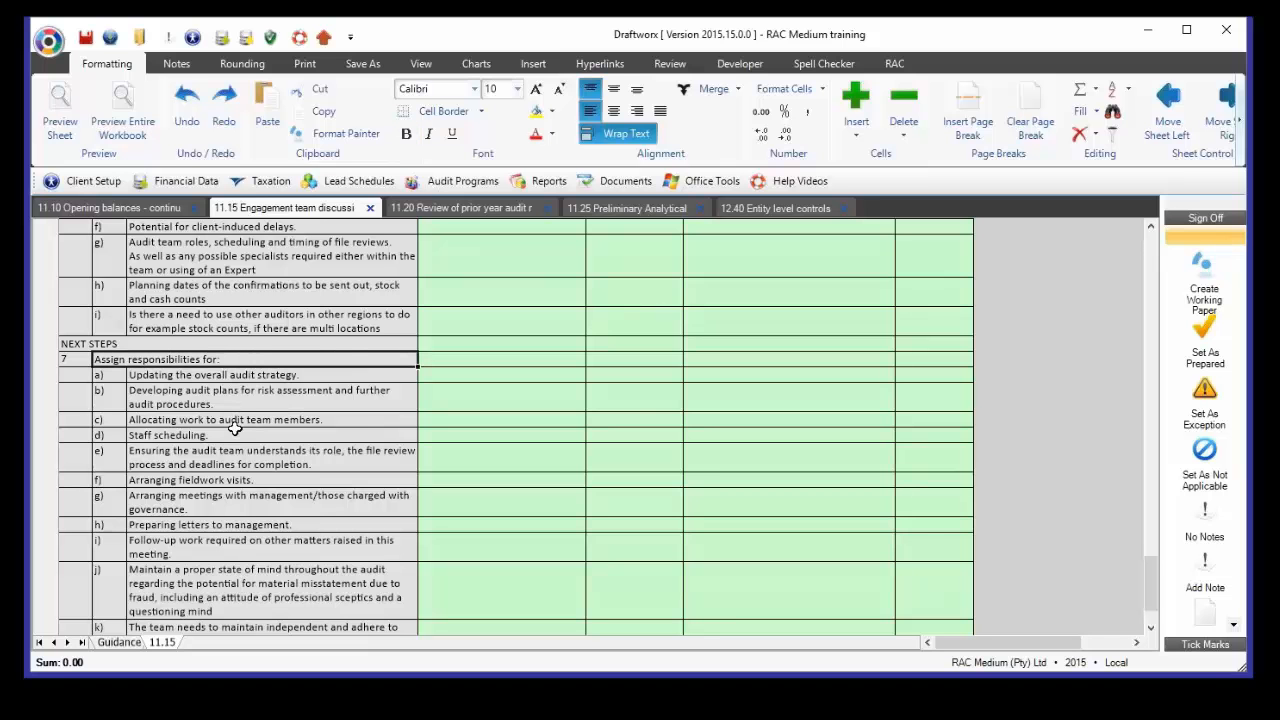
scroll(234, 427, "down", 3)
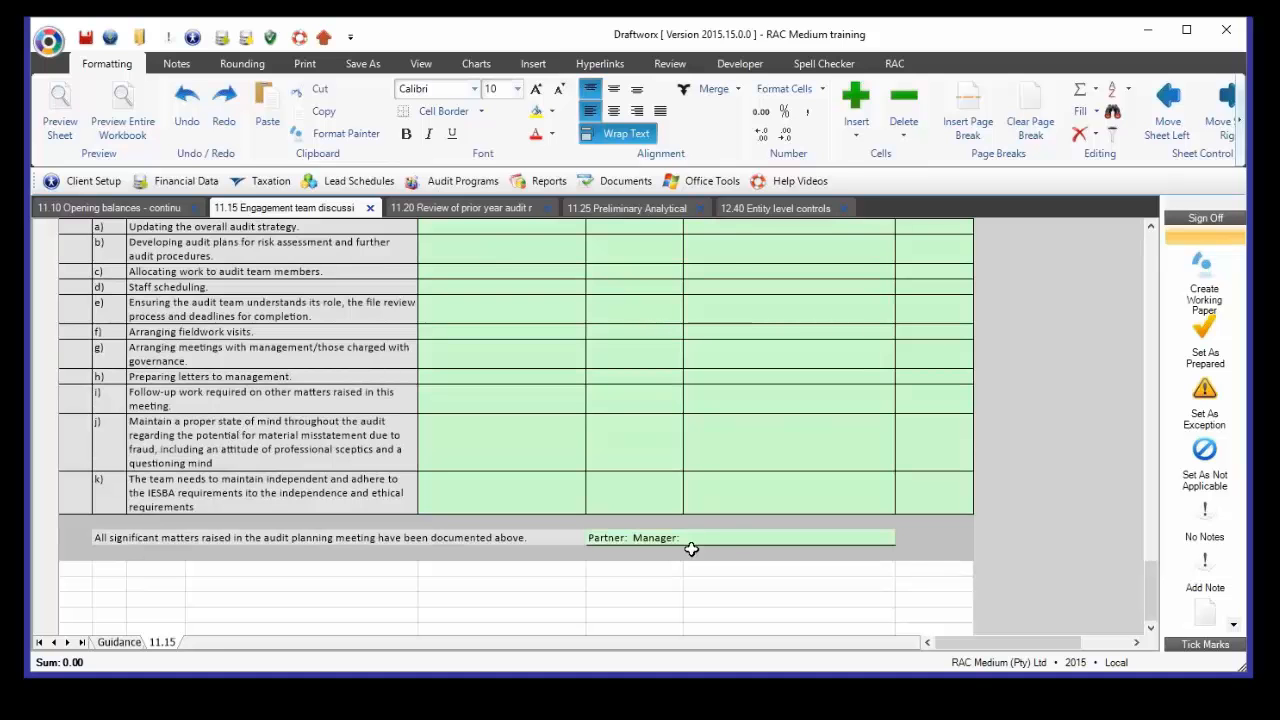
left_click(718, 542)
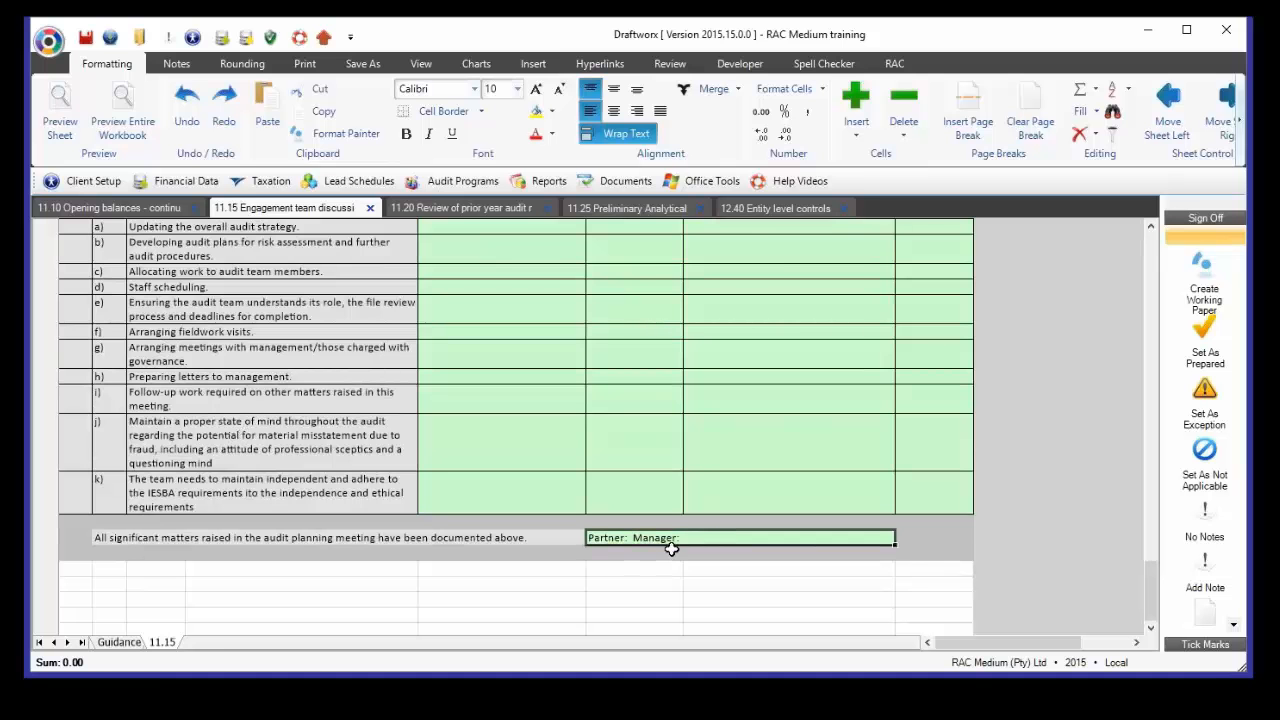
Step: Log in with the user's password and set working paper 11.15 as partner reviewed
left_click(59, 95)
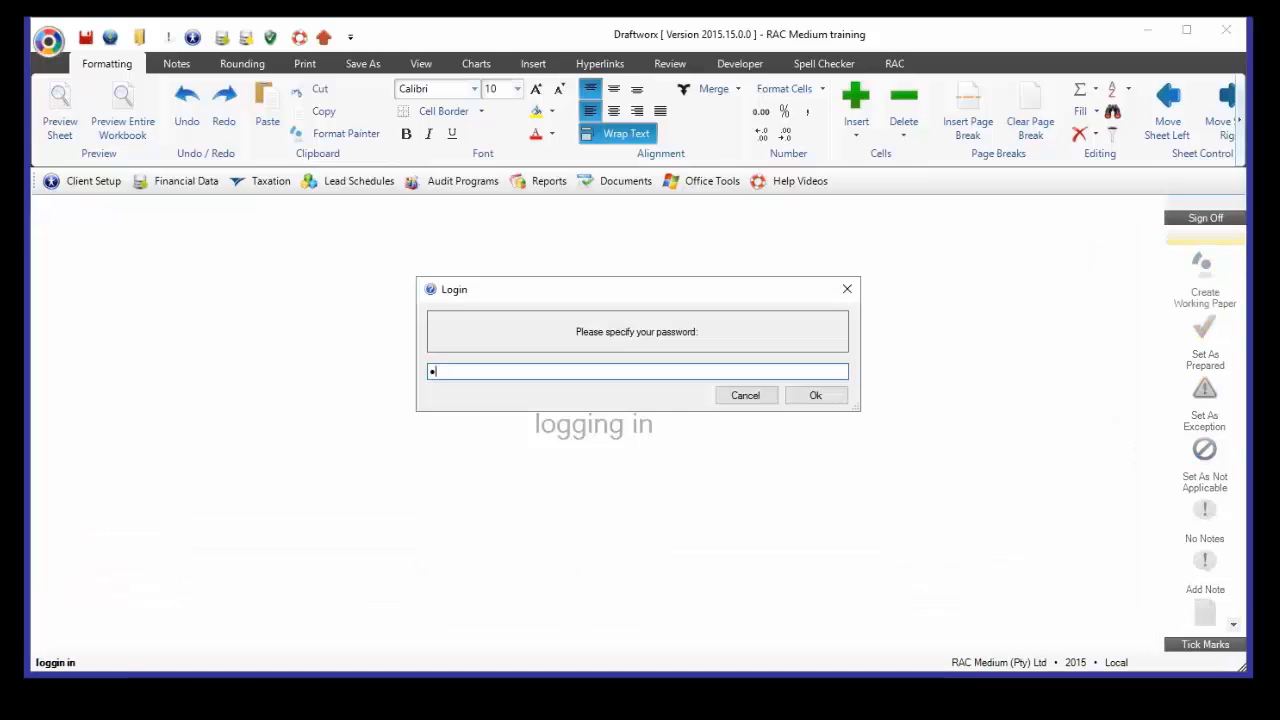
key("Return")
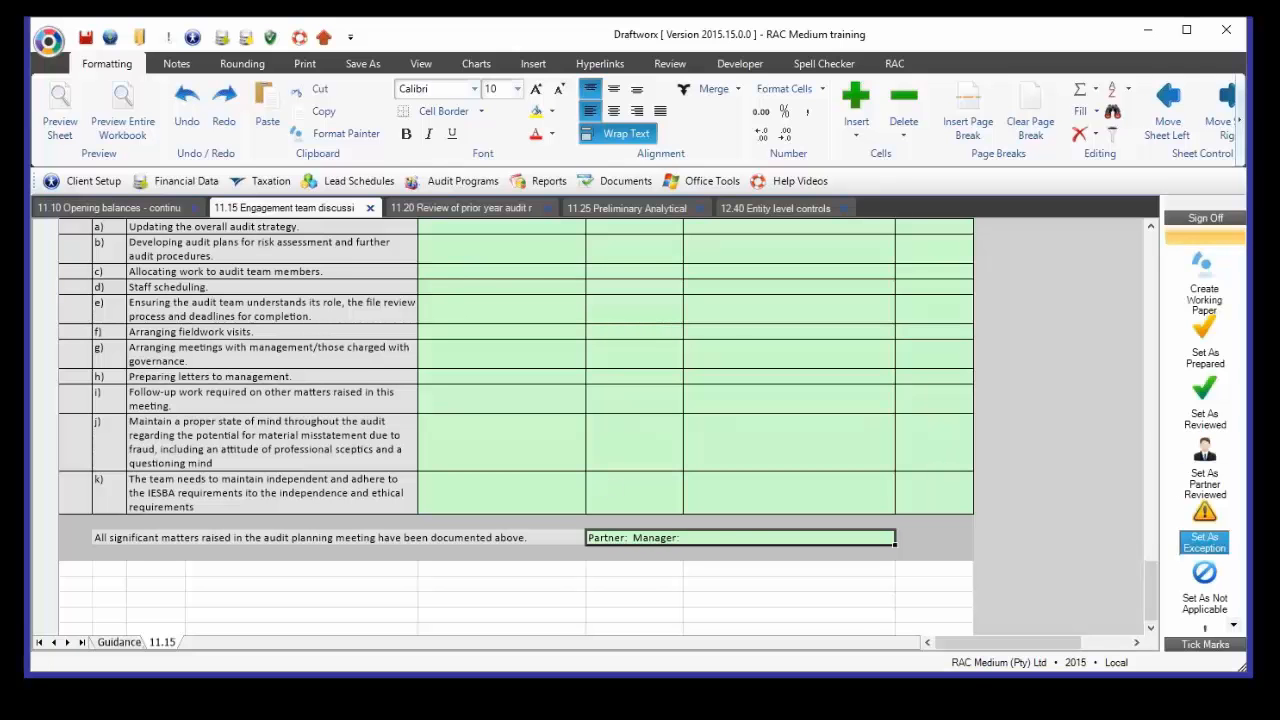
left_click(1210, 483)
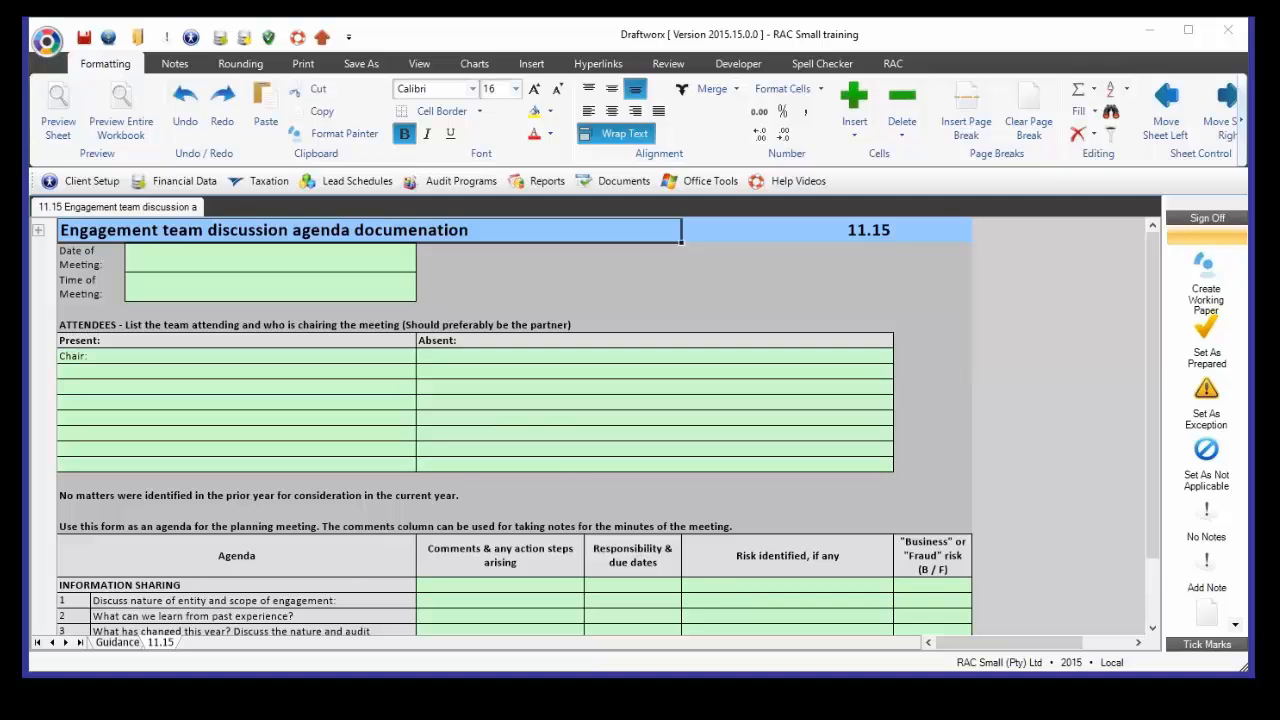
Step: Examine agenda items 1 to 5 of the engagement team discussion in the RAC Small training file
scroll(557, 480, "down", 4)
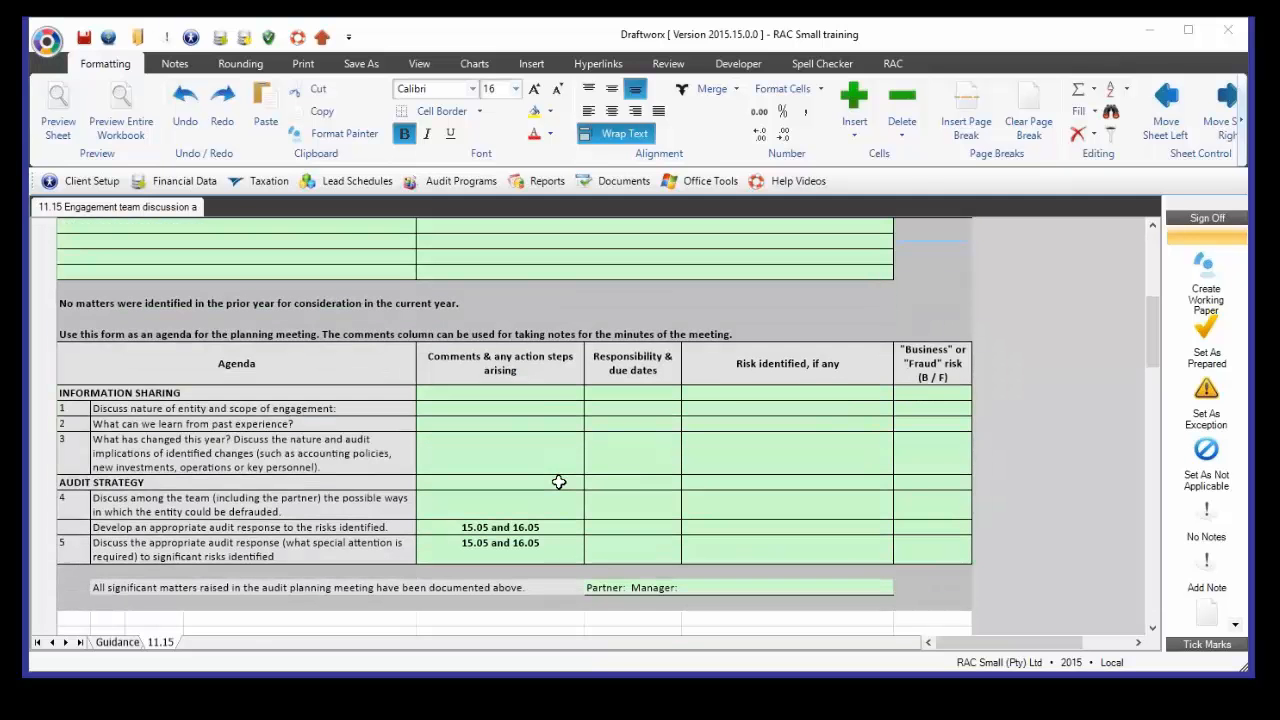
left_click_drag(72, 409, 218, 556)
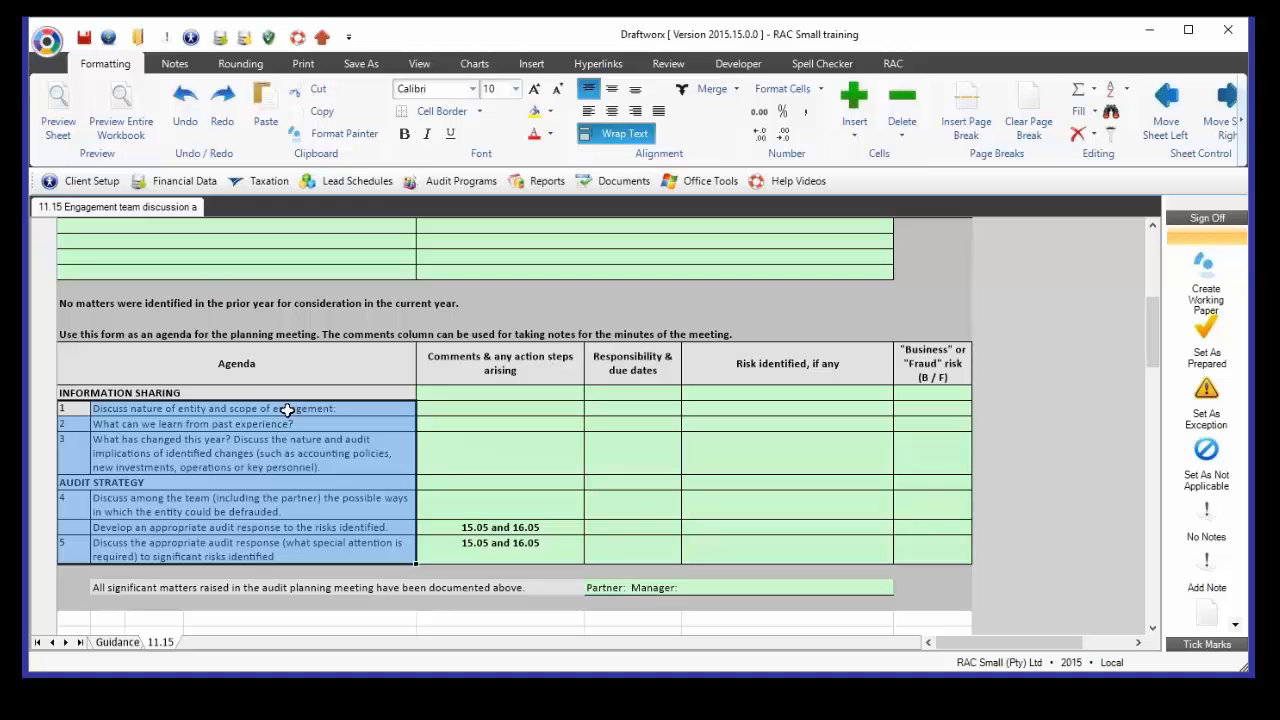
left_click(175, 408)
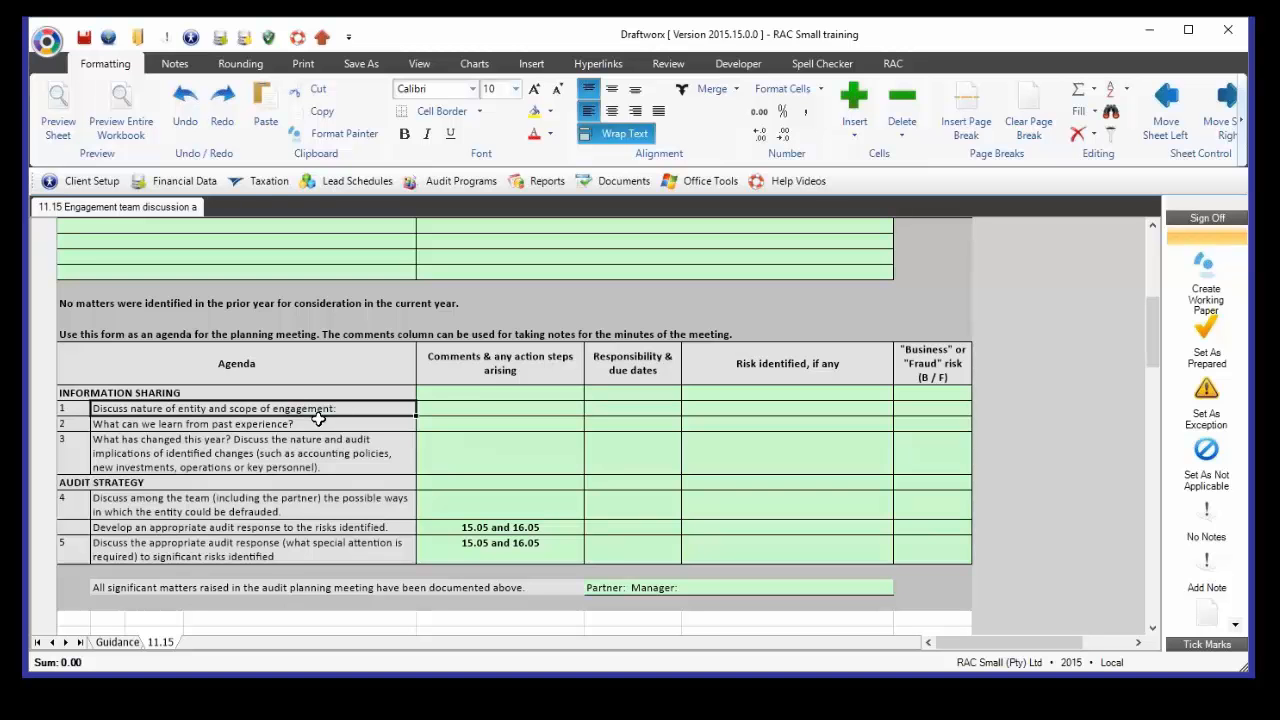